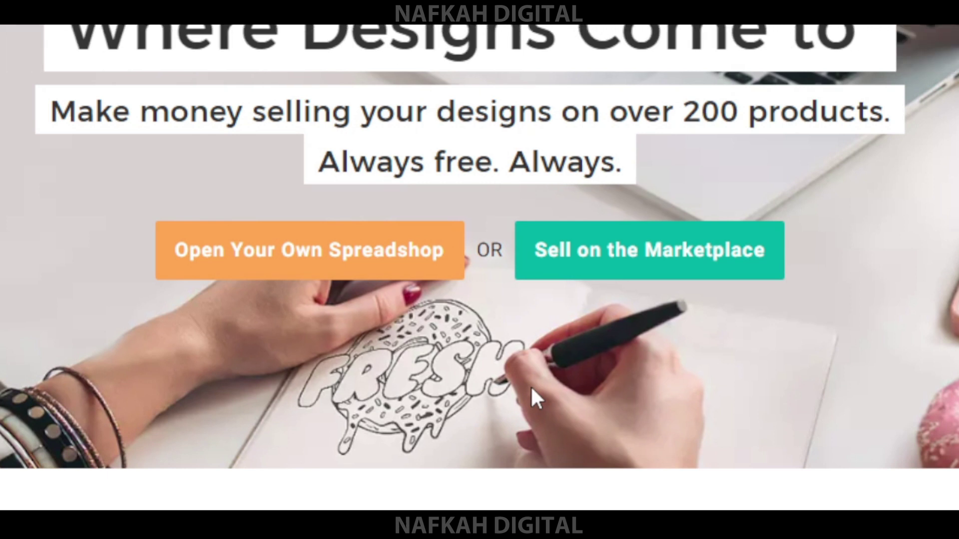
Choose to sell on the Marketplace and go through the partner registration form, starting with the e-mail field.
left_click(635, 269)
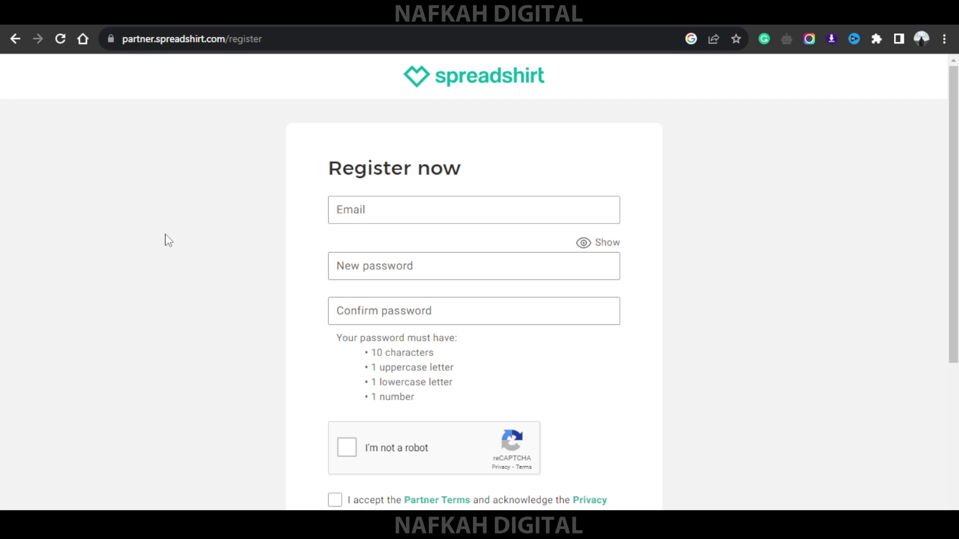
left_click(401, 217)
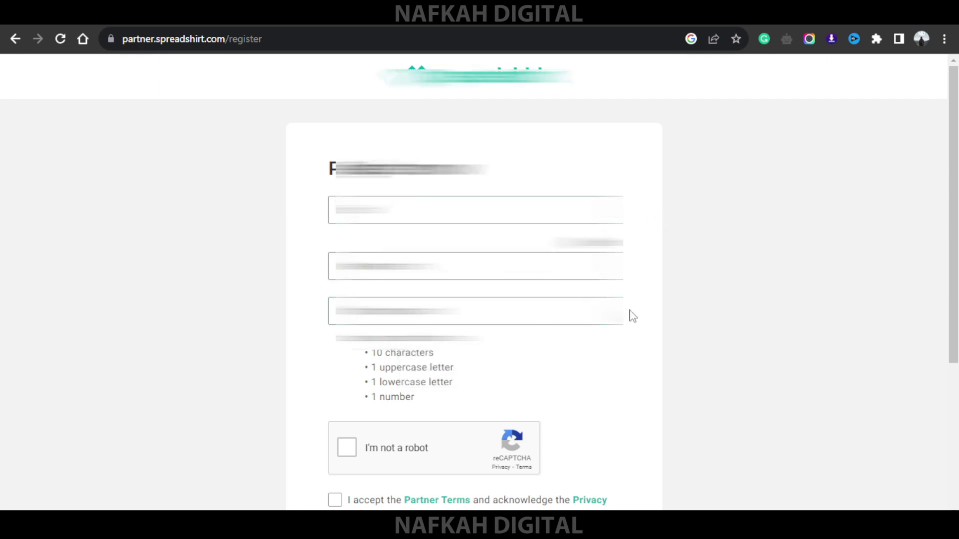
scroll(661, 321, "down", 5)
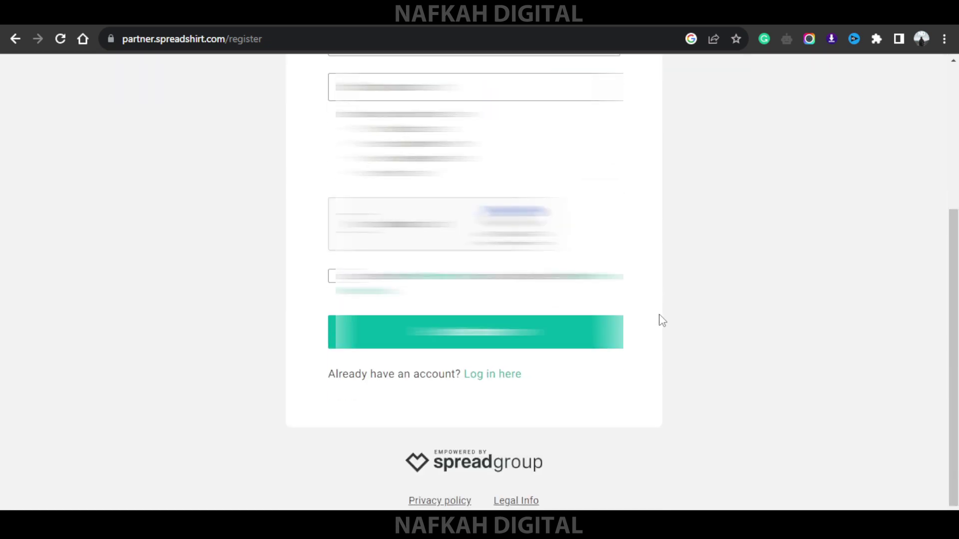
scroll(662, 321, "up", 5)
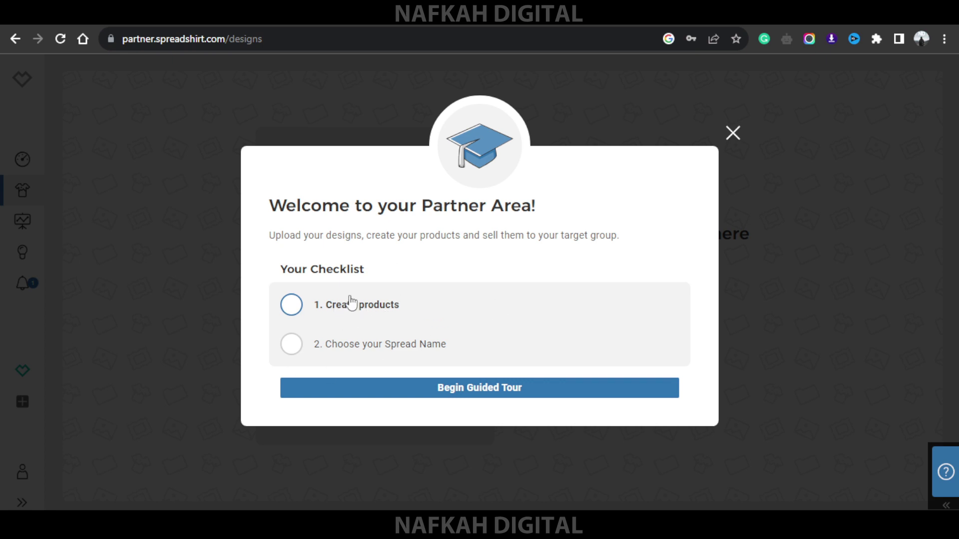
Begin the Partner Area guided tour and upload the fox design image.
left_click(469, 398)
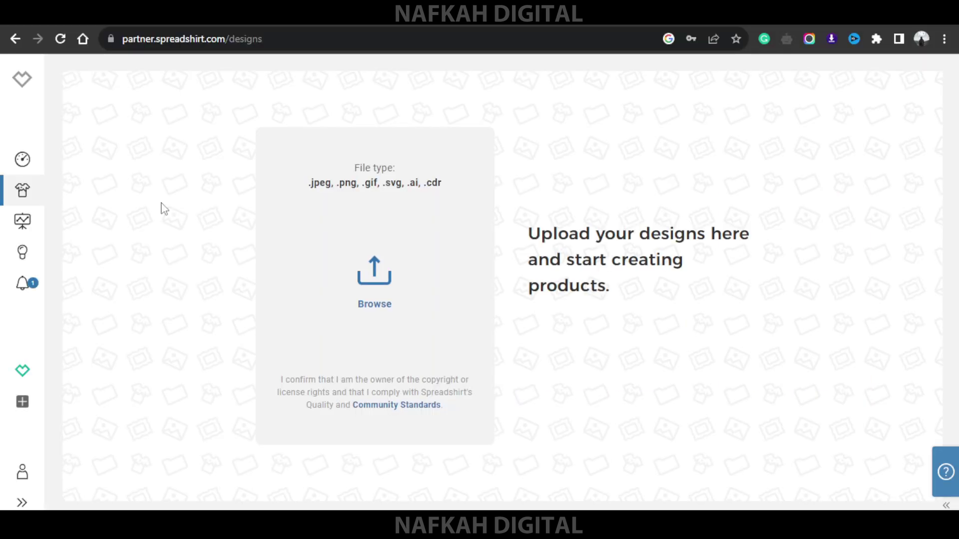
left_click(360, 287)
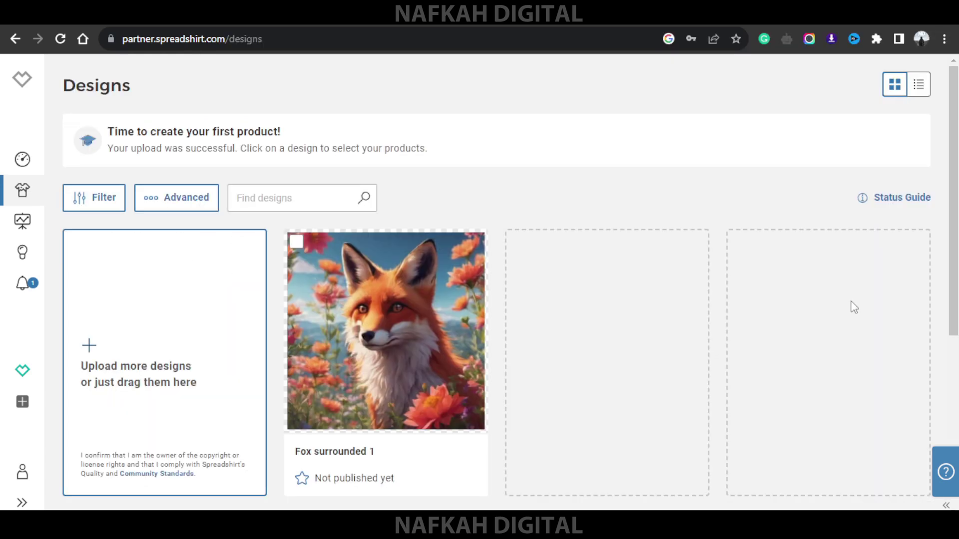
Open the uploaded "Fox surrounded 1" design for editing to choose its products.
scroll(567, 205, "down", 4)
scroll(567, 205, "up", 4)
scroll(550, 230, "down", 5)
scroll(422, 295, "up", 5)
mouse_move(372, 388)
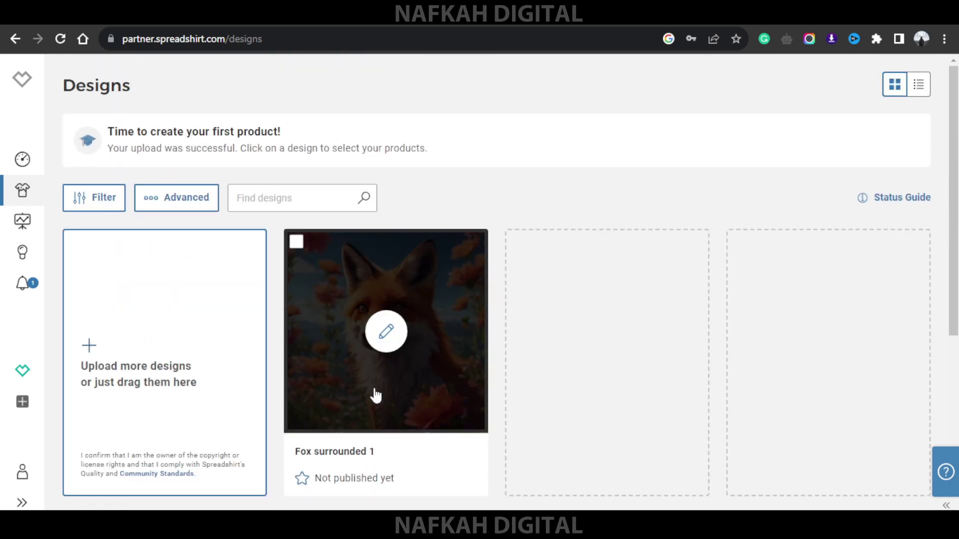
left_click(388, 337)
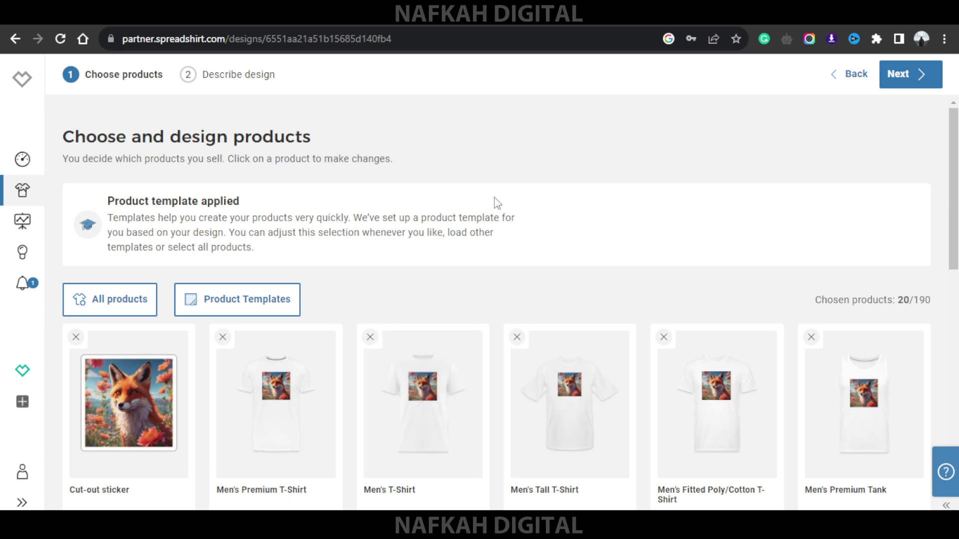
Examine the products that the applied template offers with the fox design.
scroll(497, 202, "down", 8)
scroll(493, 266, "up", 8)
scroll(577, 210, "down", 4)
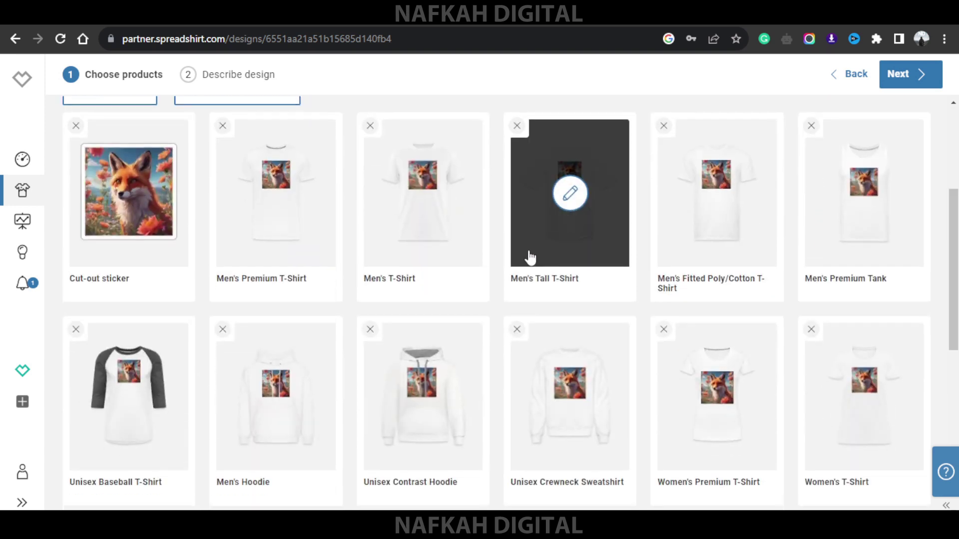
scroll(519, 259, "down", 5)
scroll(494, 267, "down", 3)
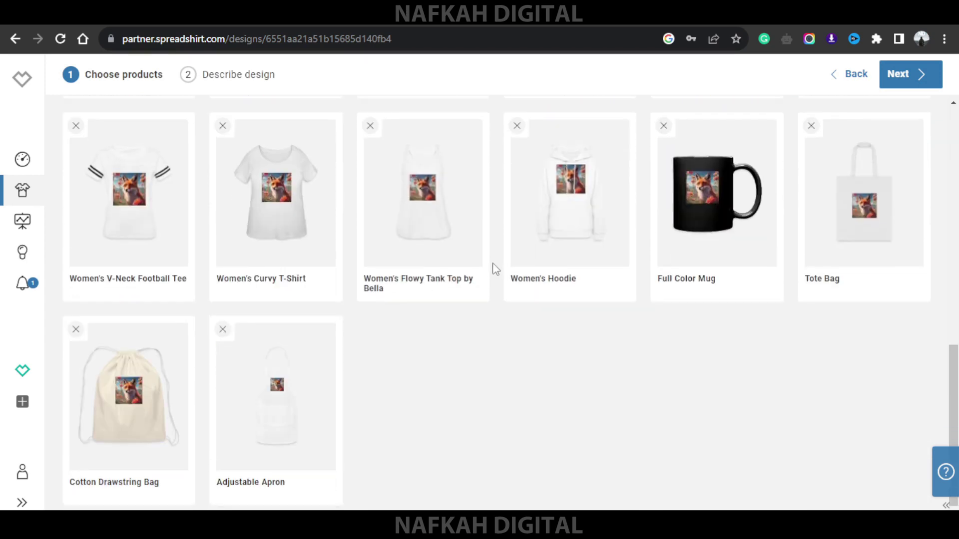
scroll(476, 341, "up", 12)
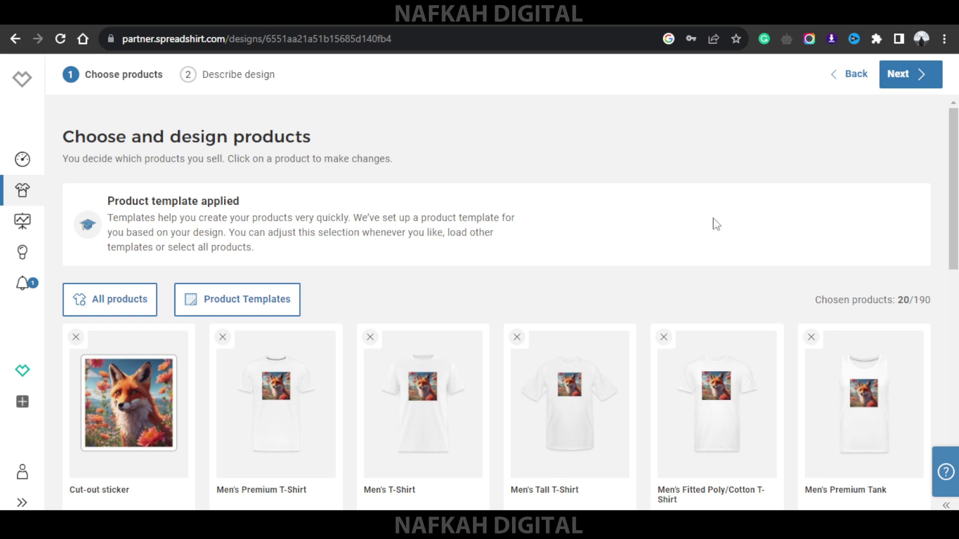
scroll(706, 232, "down", 5)
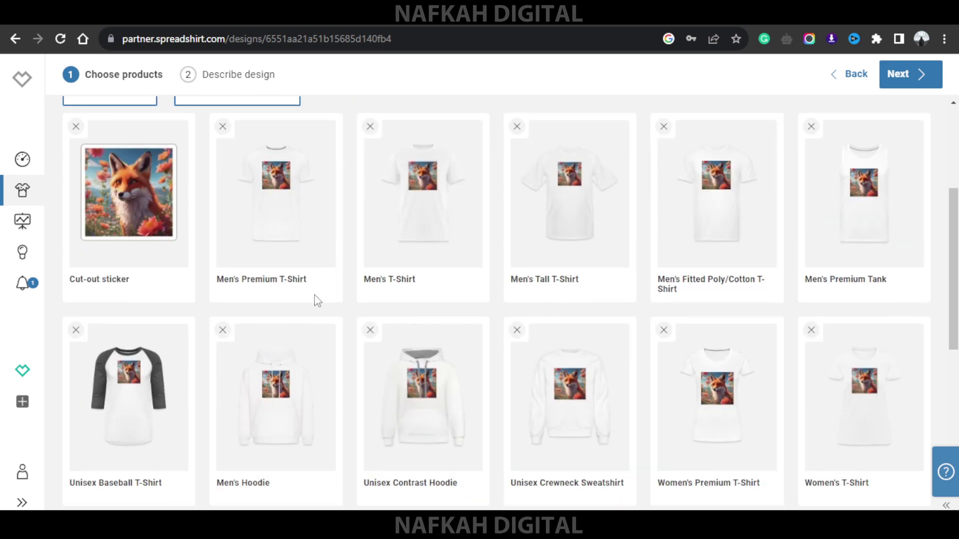
scroll(554, 251, "up", 5)
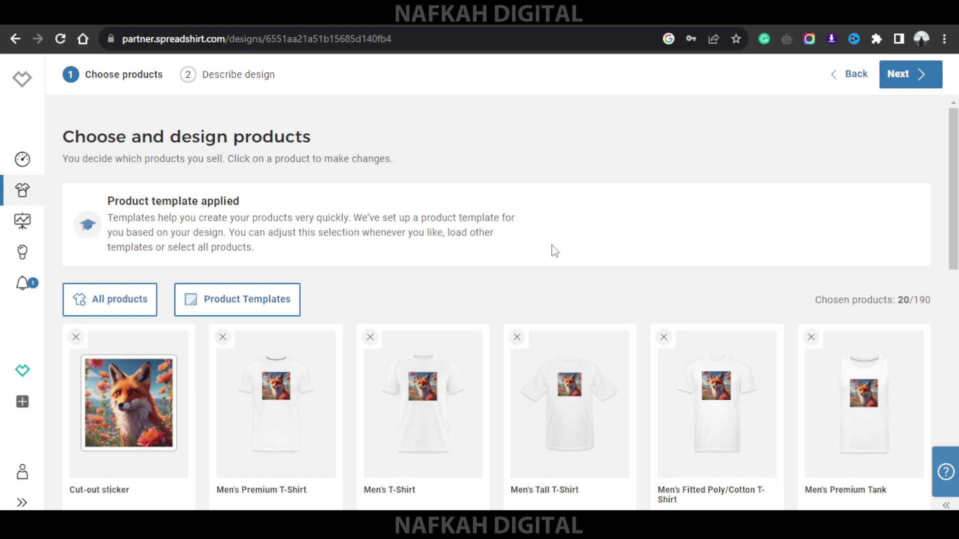
scroll(513, 325, "down", 7)
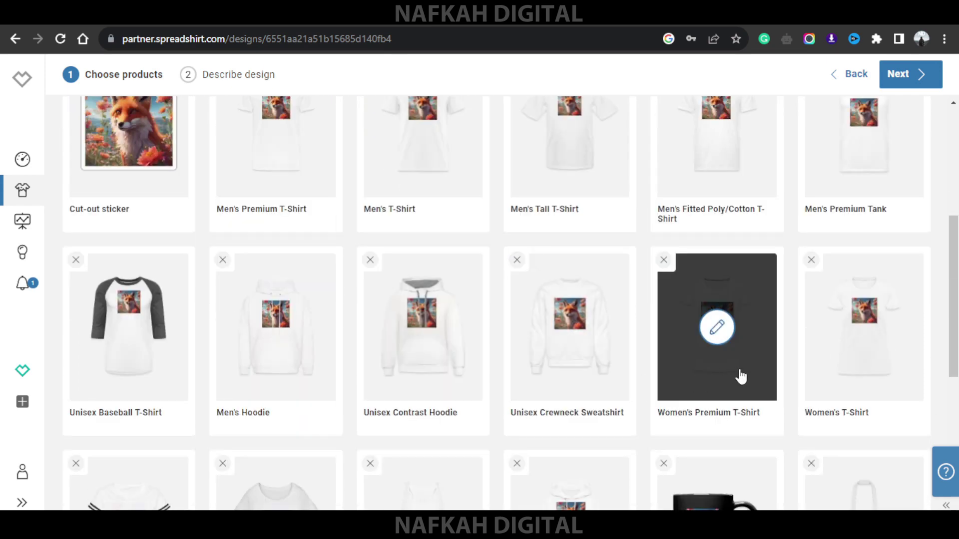
scroll(819, 358, "down", 7)
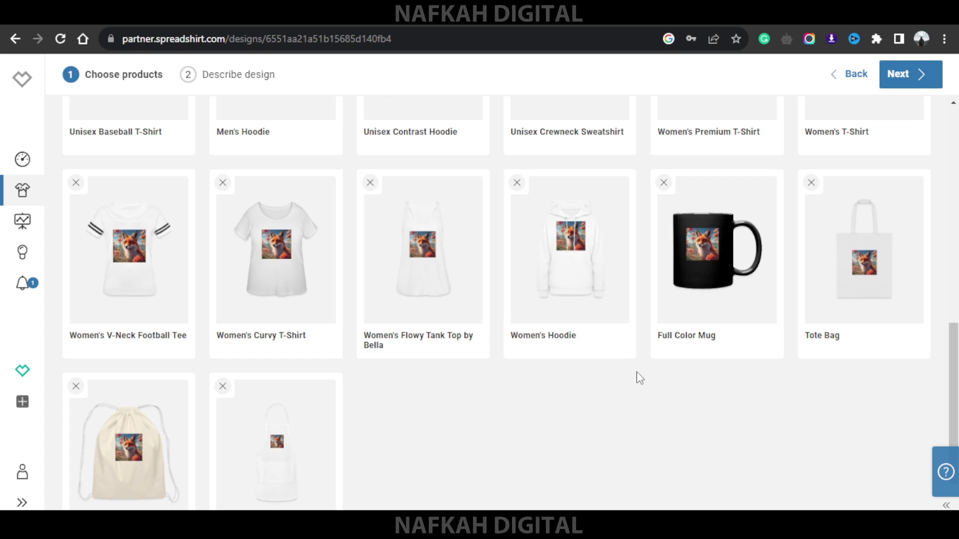
scroll(638, 376, "up", 12)
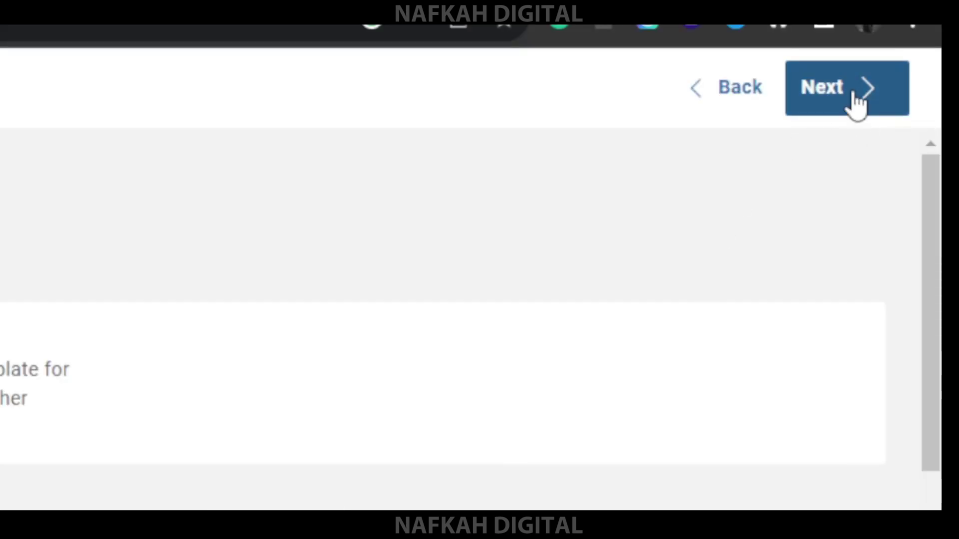
Accept the chosen products, proceed to the design description, and turn on automatic language translation.
left_click(856, 102)
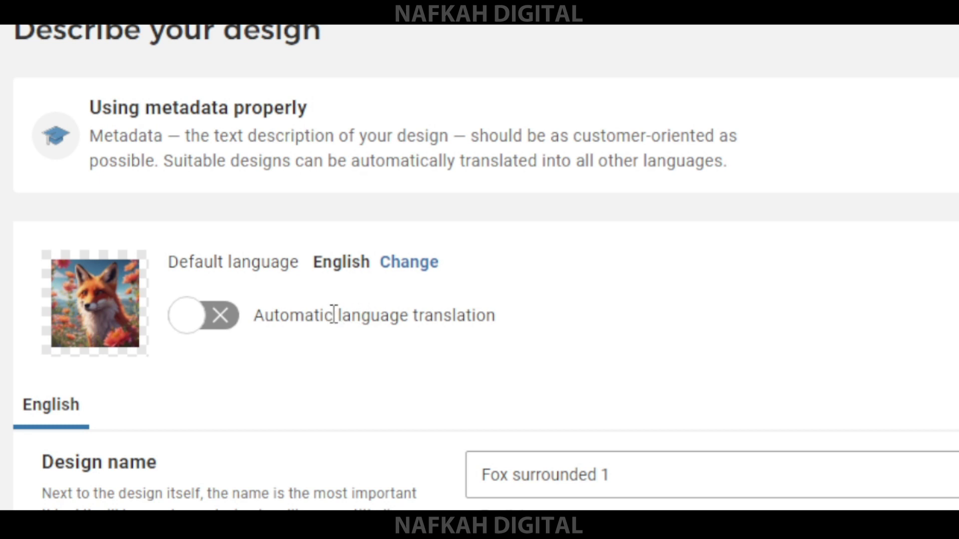
left_click(219, 333)
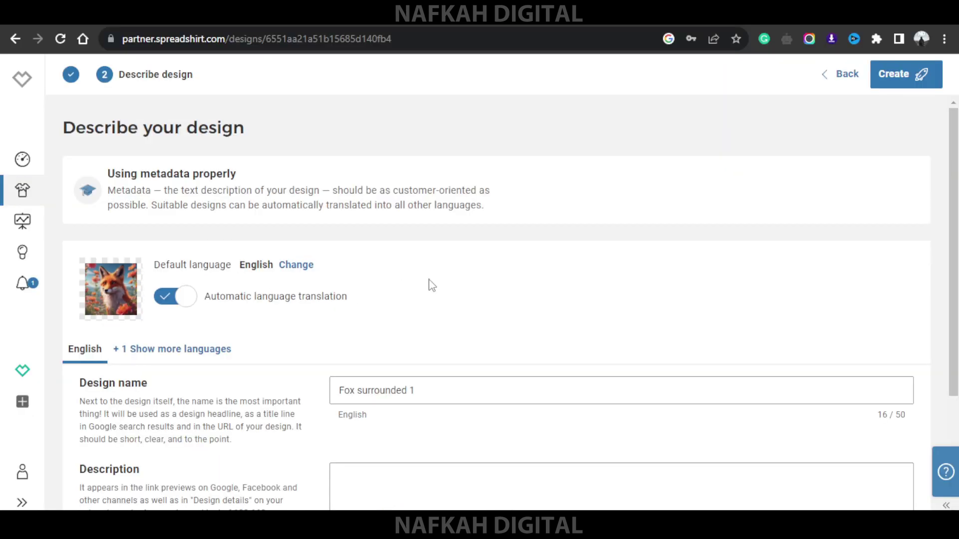
Set the design name to "Fox surrounded by Flowers" and the description to "A fox surrounded by flowers".
scroll(431, 290, "down", 3)
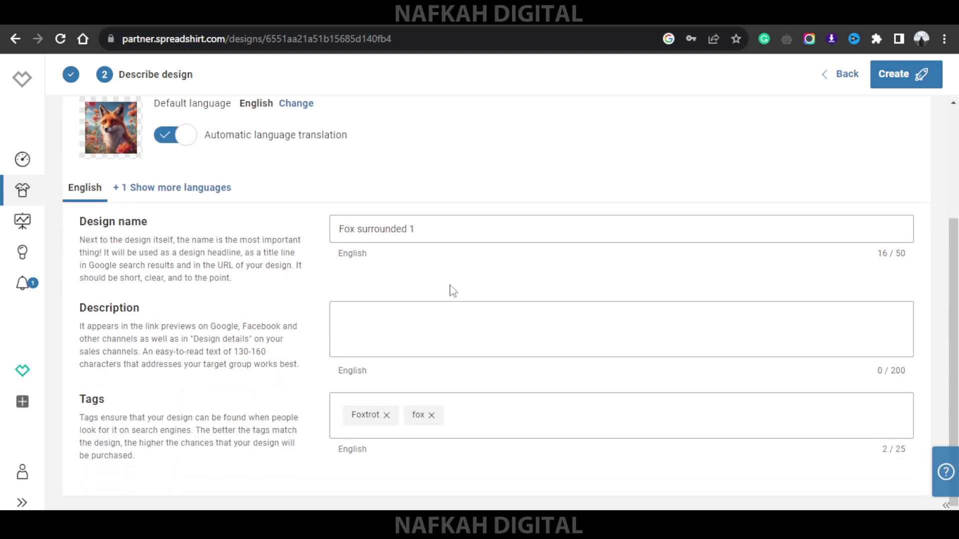
left_click(492, 226)
key("ctrl+a")
type("Fox surroundedby Flowers")
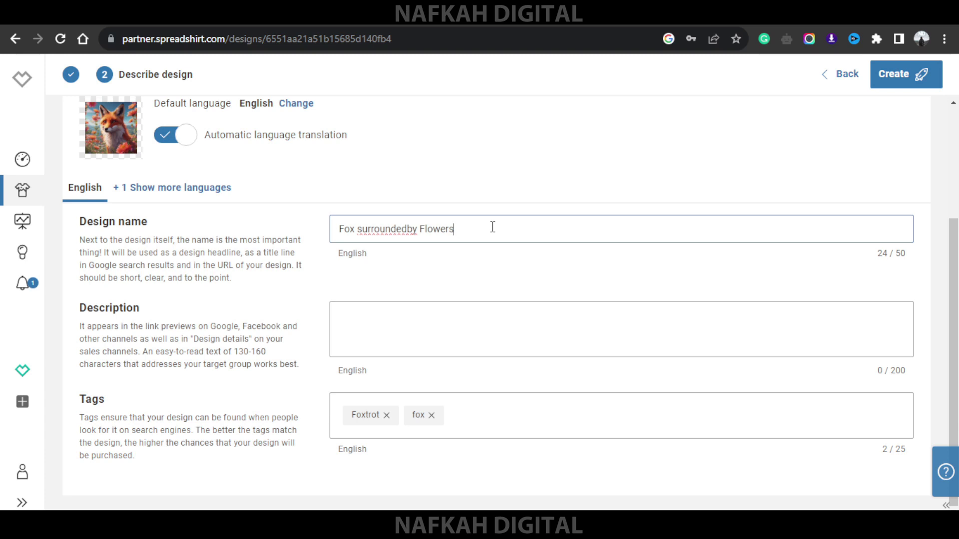
left_click(431, 325)
type("A fox surrounded by flowers")
left_click(519, 186)
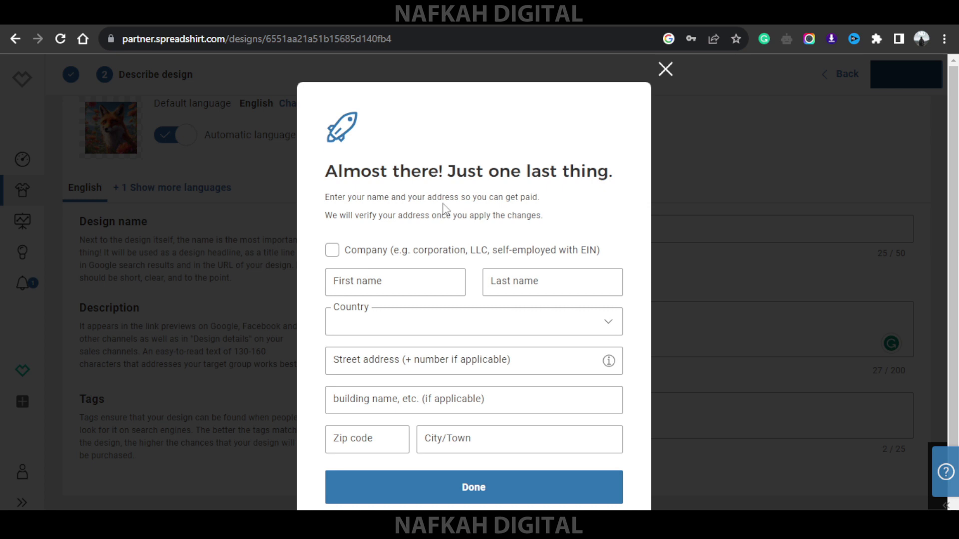
Fill in the payee's name, country and postal address from the saved autofill data and submit the form.
left_click(431, 287)
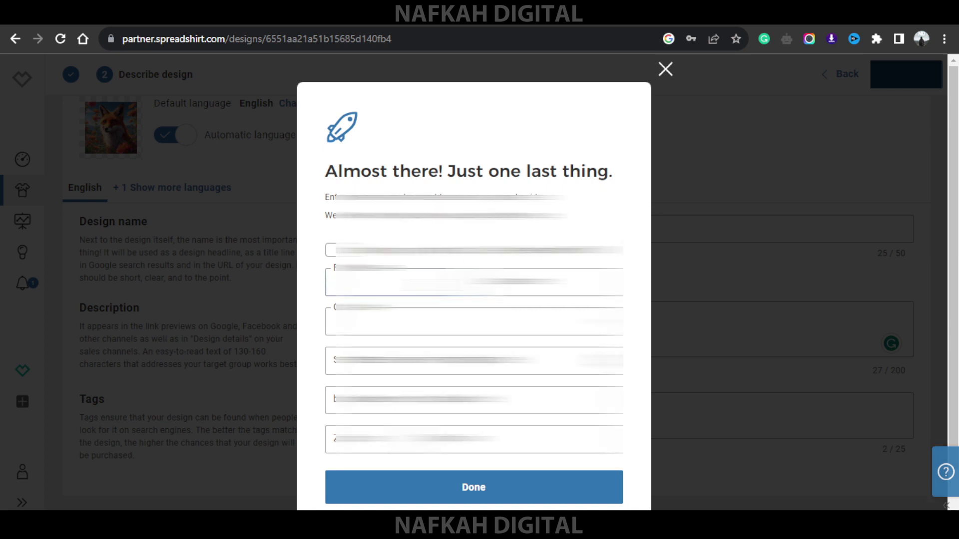
key("Down")
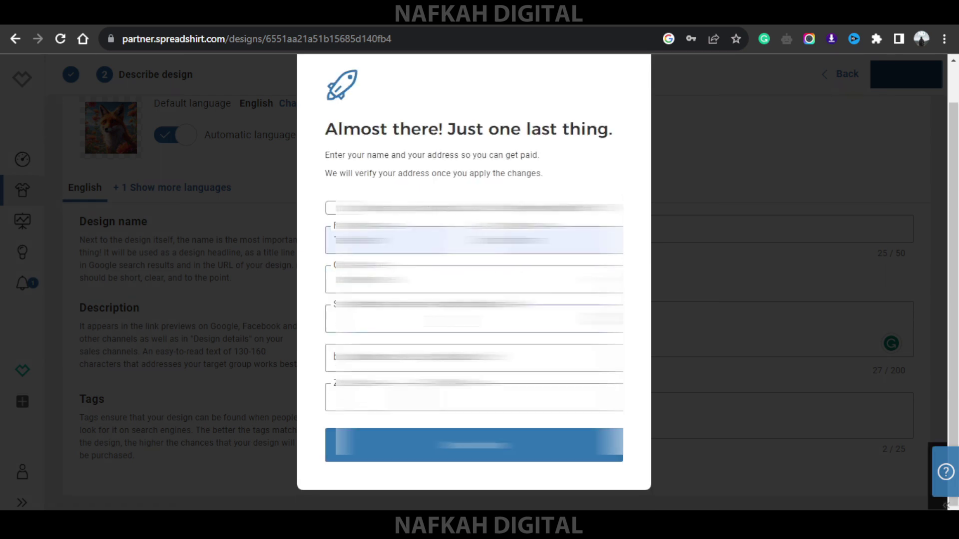
key("Return")
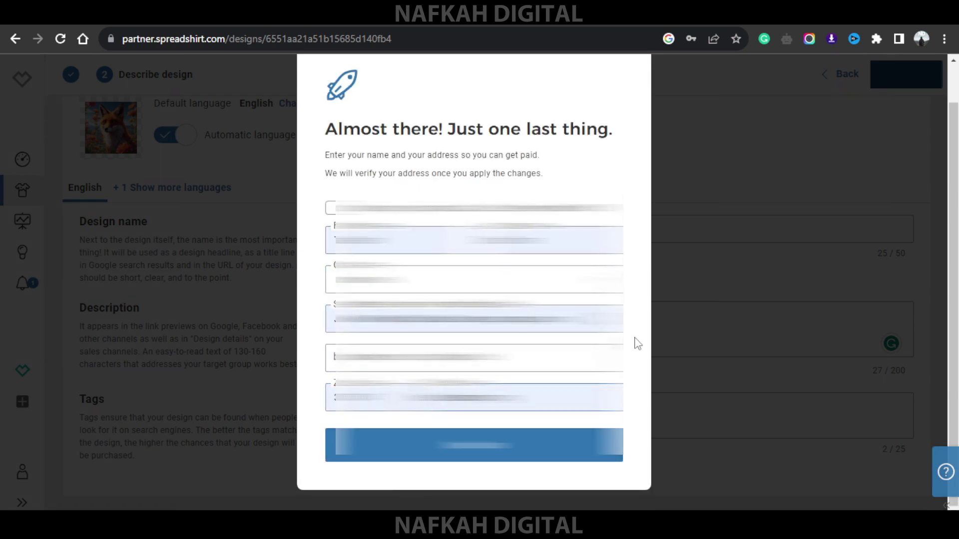
left_click(499, 456)
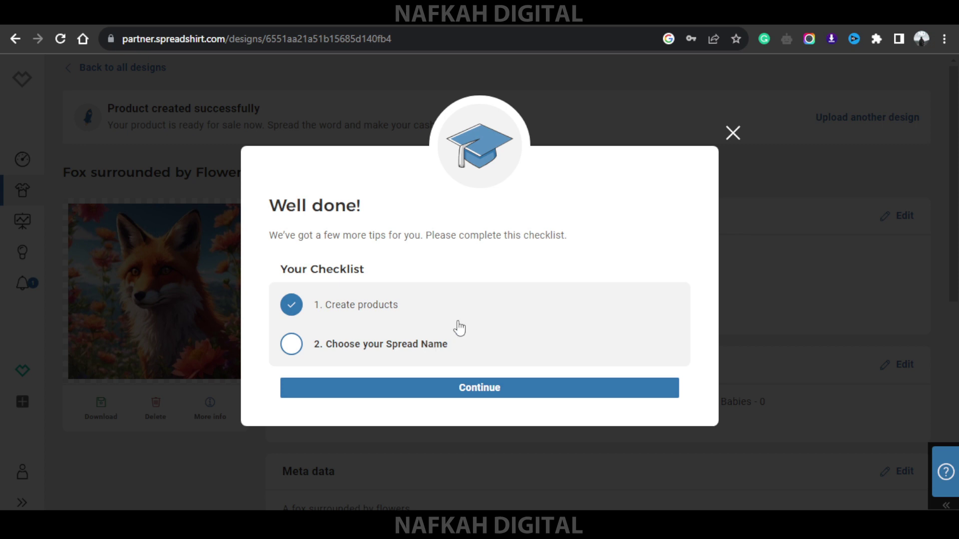
Continue the guided checklist to the profile and enter "Nafkah Digital" as the Spread Name.
left_click(453, 388)
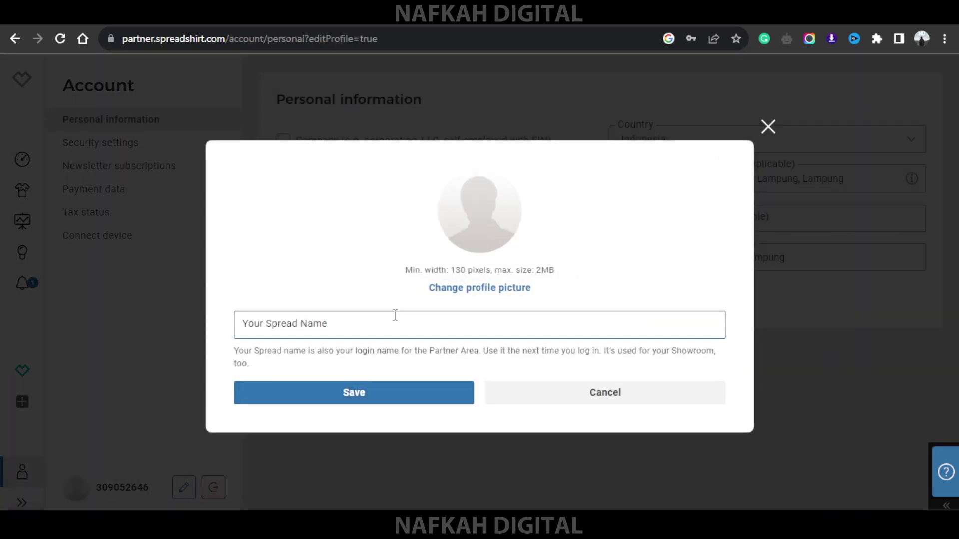
left_click(400, 315)
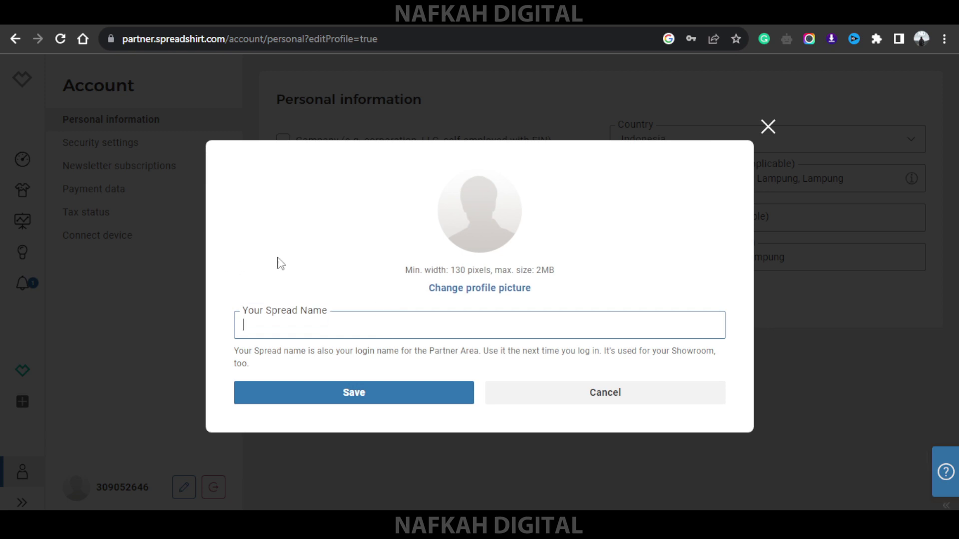
type("Nafkah Digital")
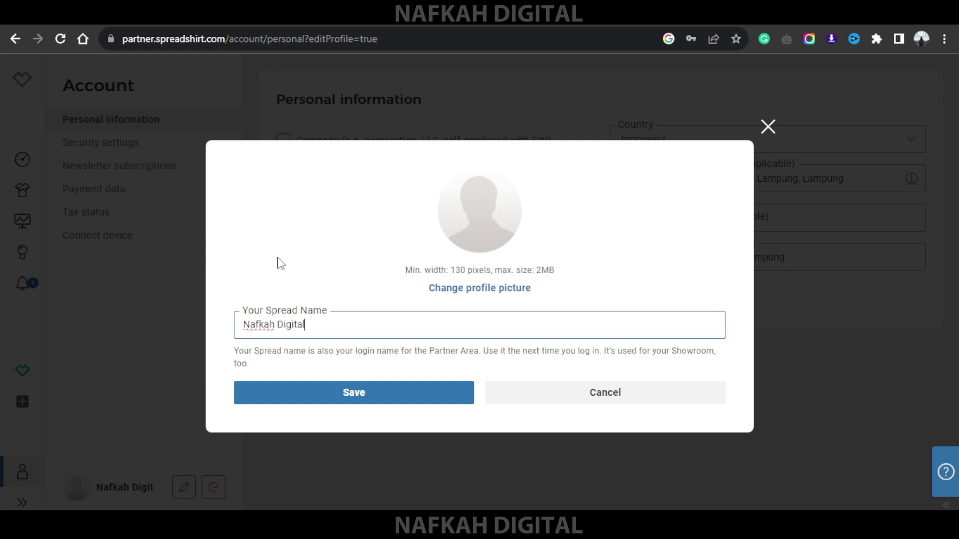
Change the profile picture to the ND image from the Downloads folder, save the profile, and finish the guided tour.
left_click(503, 287)
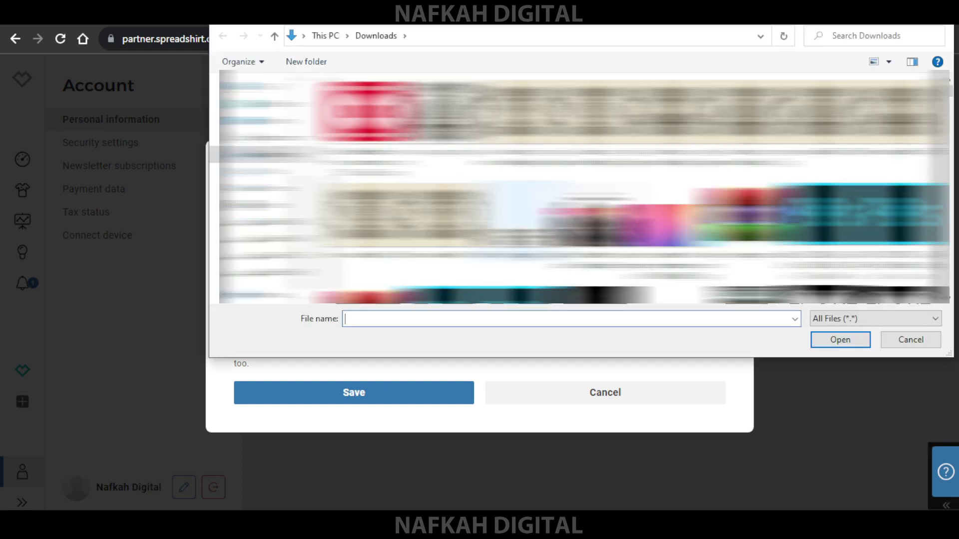
double_click(578, 197)
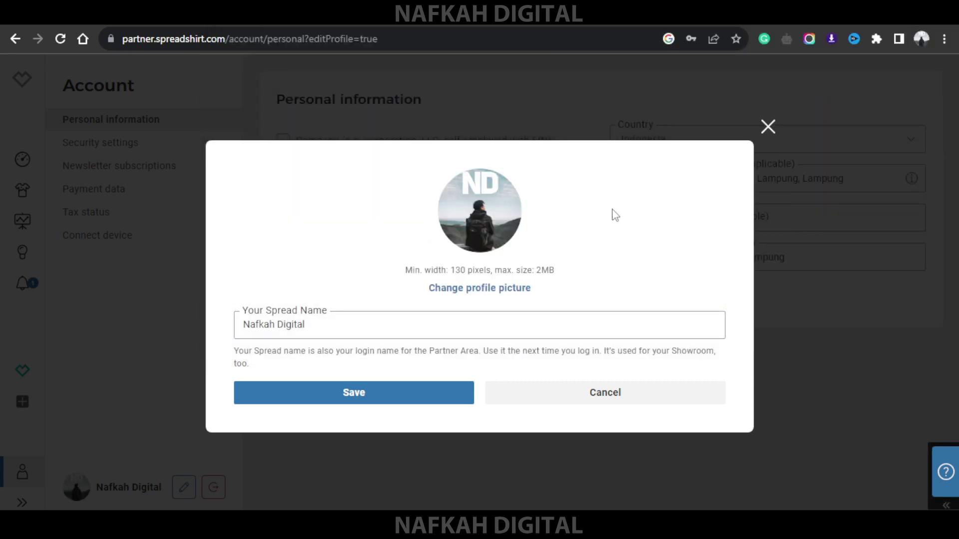
left_click(401, 397)
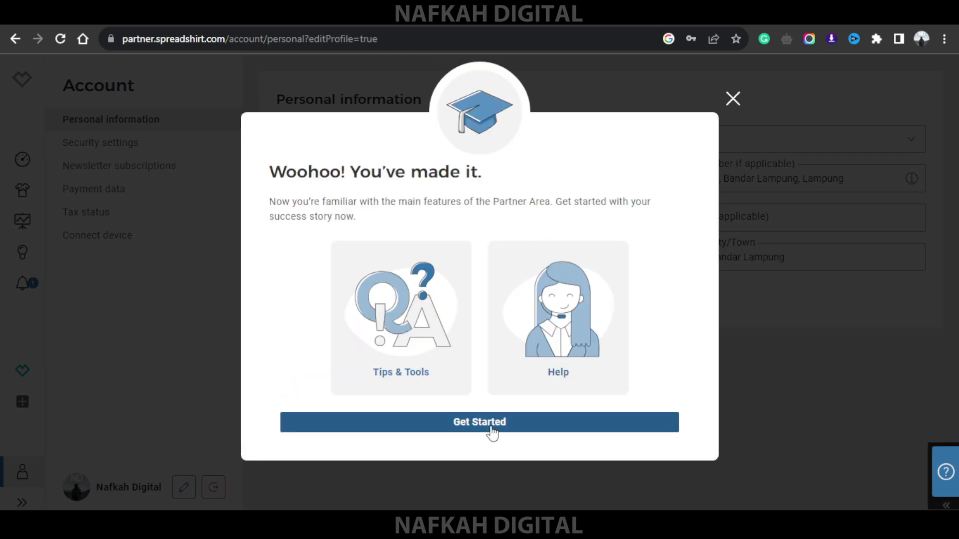
left_click(491, 428)
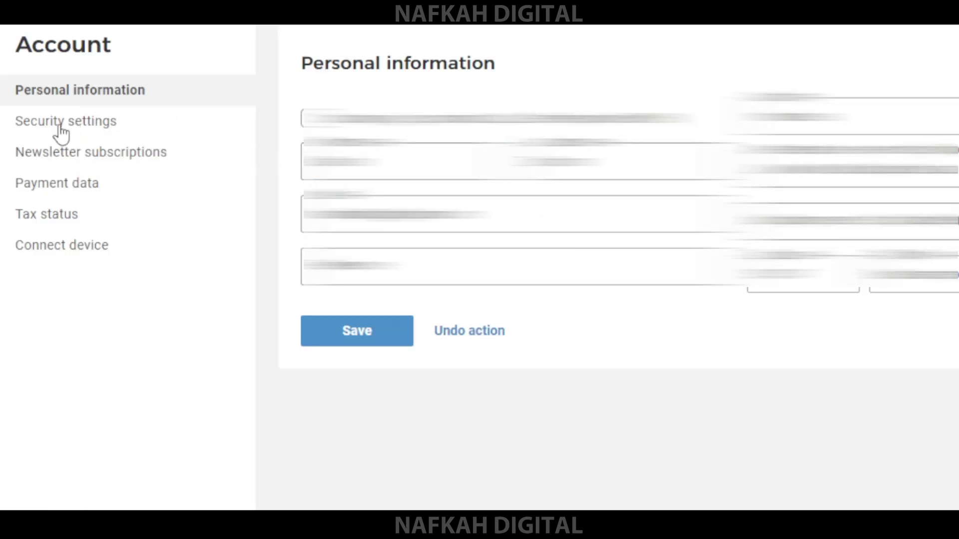
Open the account's security settings and look at the password change form without entering anything.
left_click(71, 128)
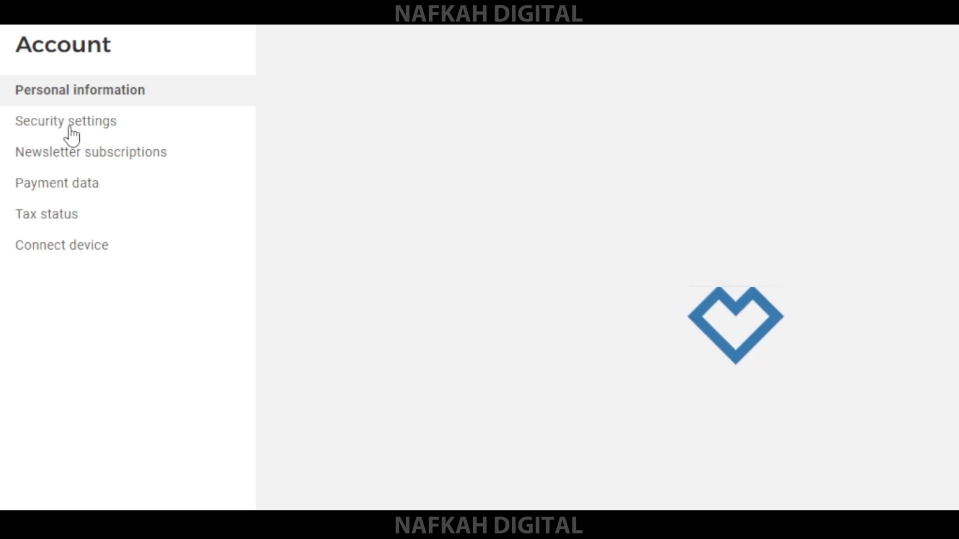
left_click(592, 151)
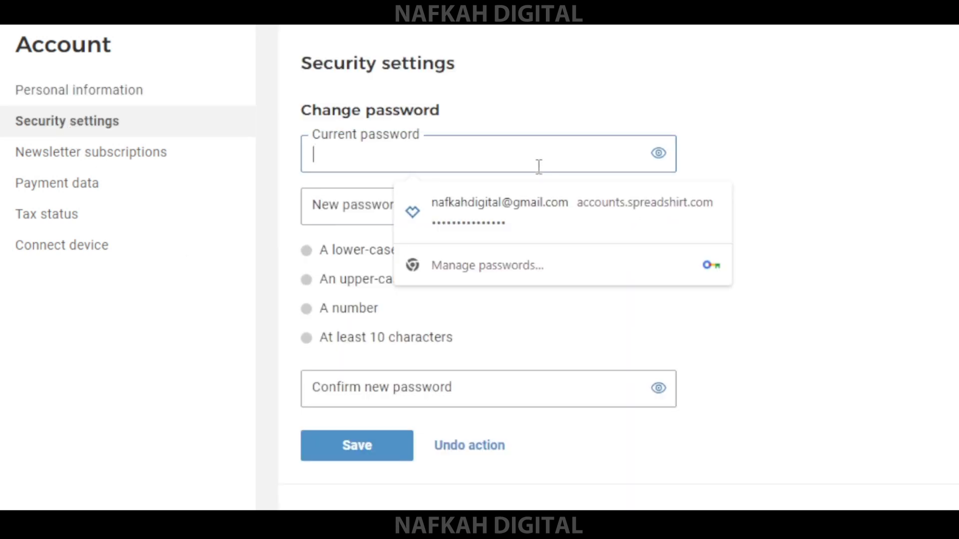
left_click(783, 134)
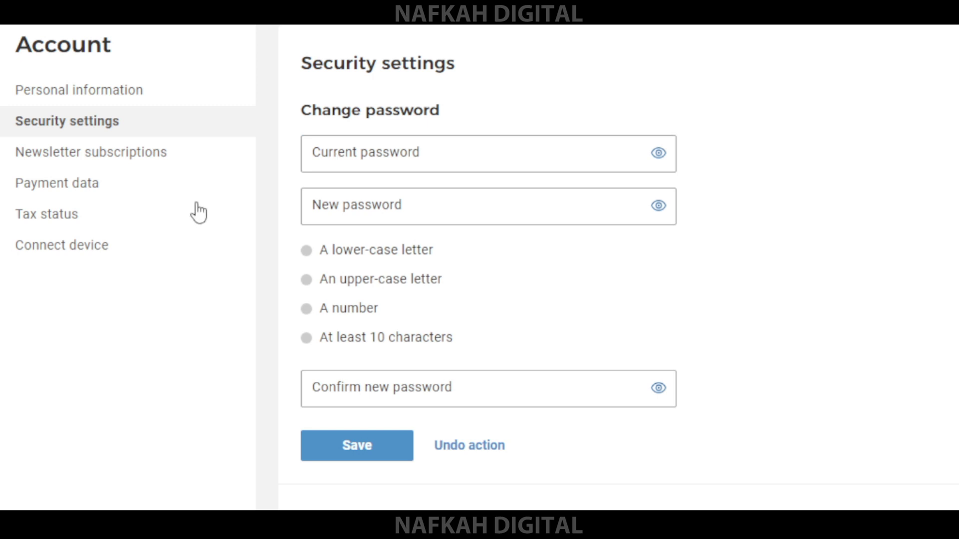
Open the account's newsletter subscriptions and turn off the newsletter for partners.
left_click(220, 152)
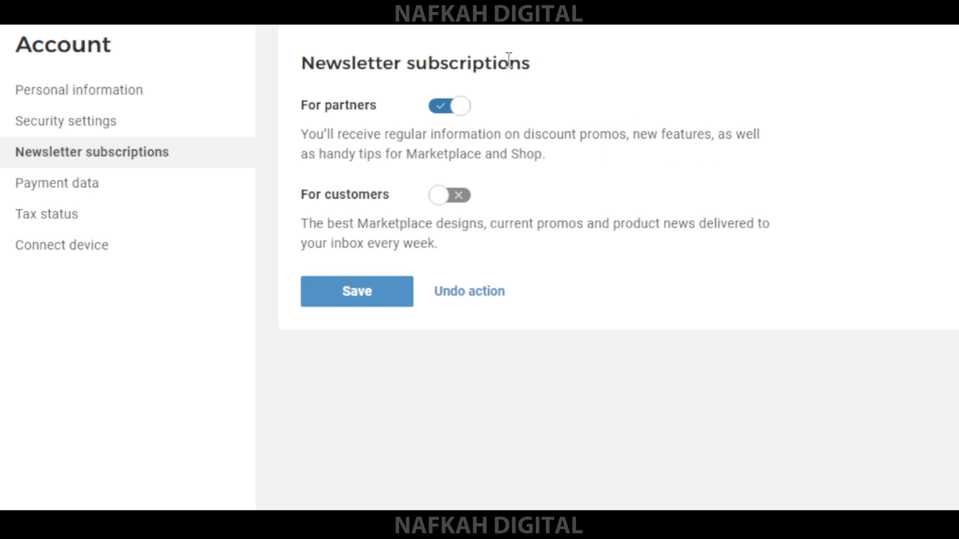
left_click(455, 111)
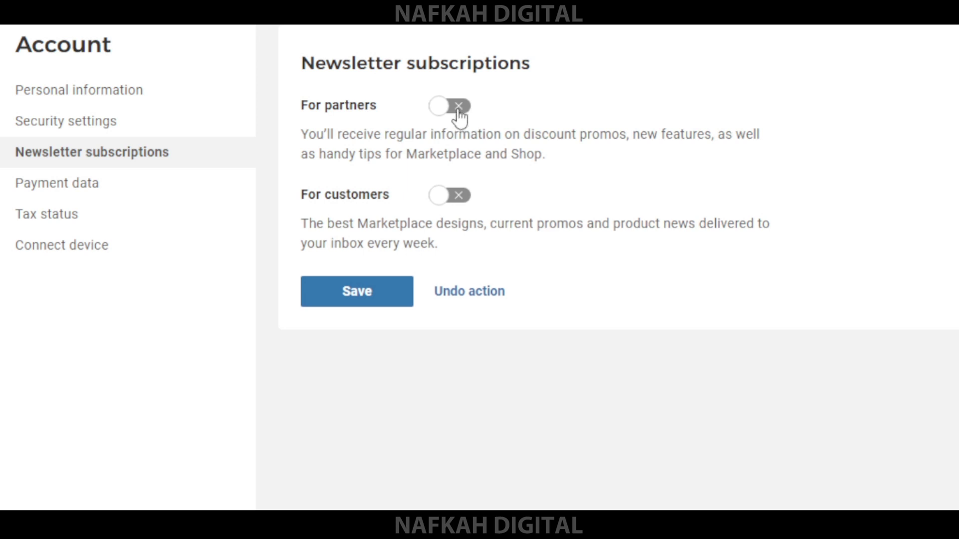
Choose PayPal as the payout method in the payment data and go through its account holder and email fields.
left_click(132, 187)
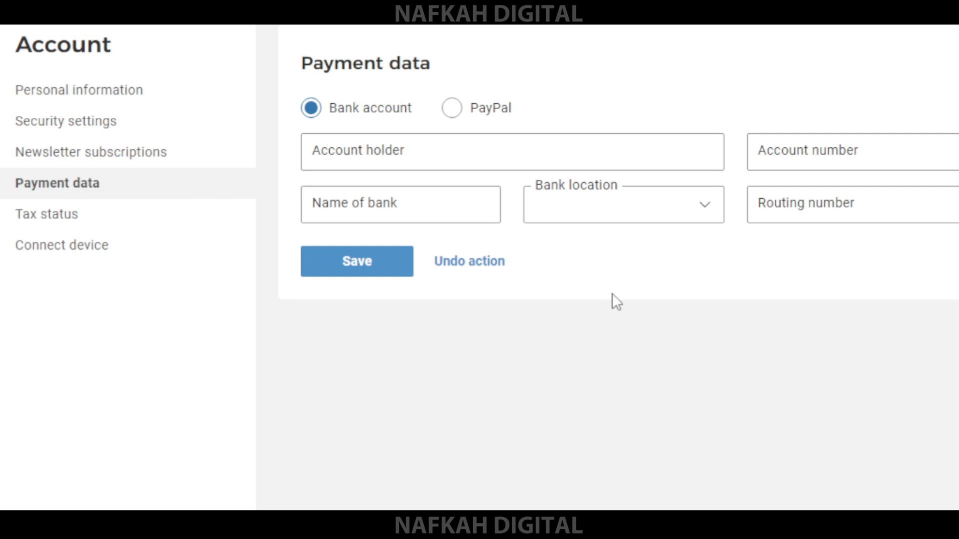
left_click(494, 109)
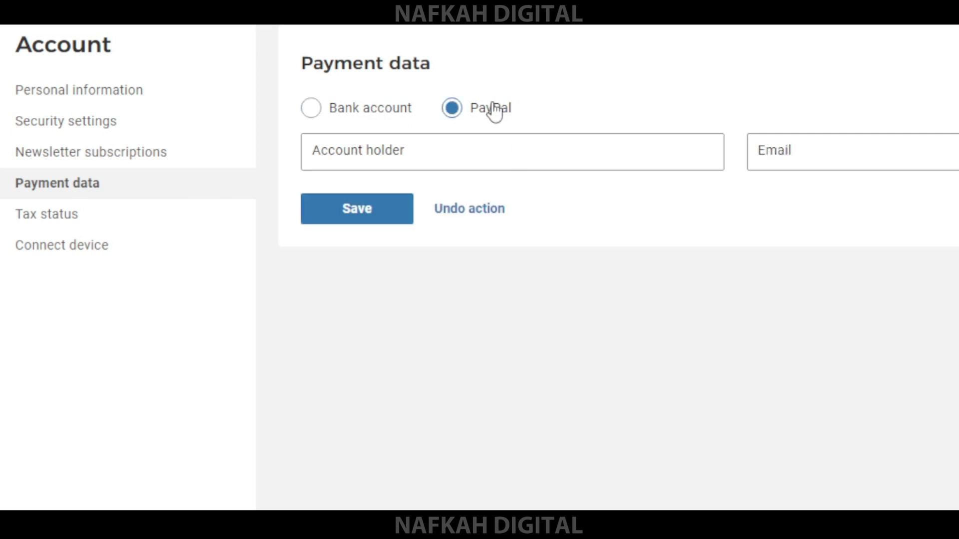
left_click(559, 148)
left_click(809, 148)
left_click(631, 60)
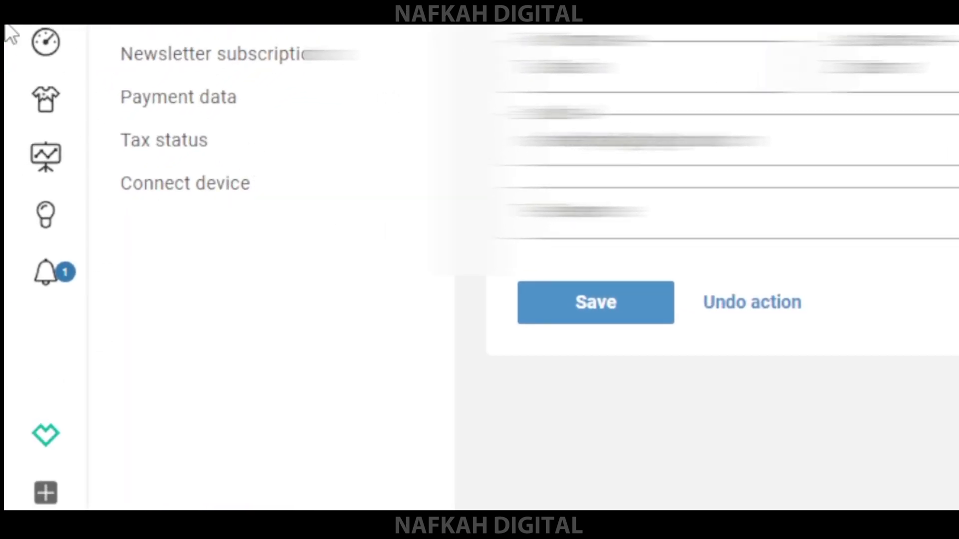
Review the partner dashboard's credit and sales overview, and look over the uploaded designs in the Designs area.
left_click(59, 45)
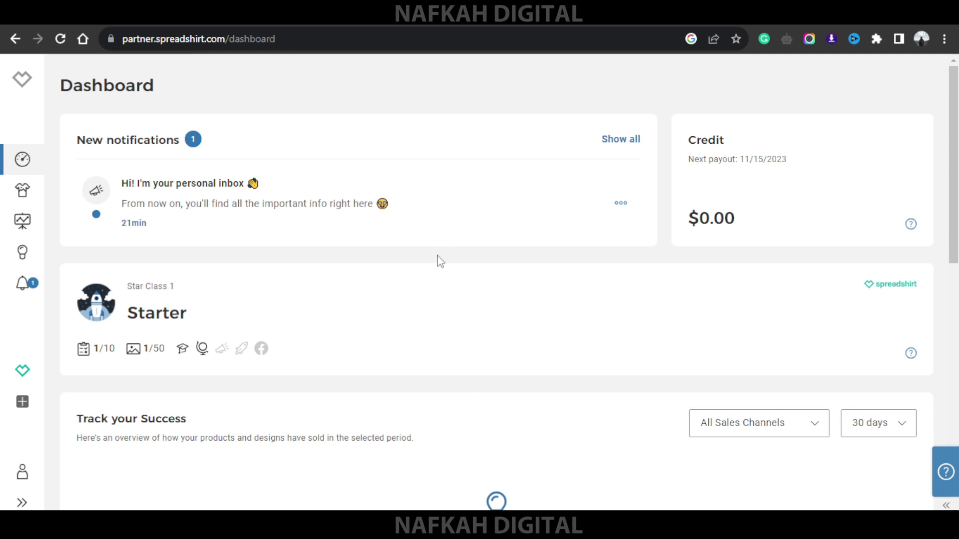
scroll(440, 262, "down", 3)
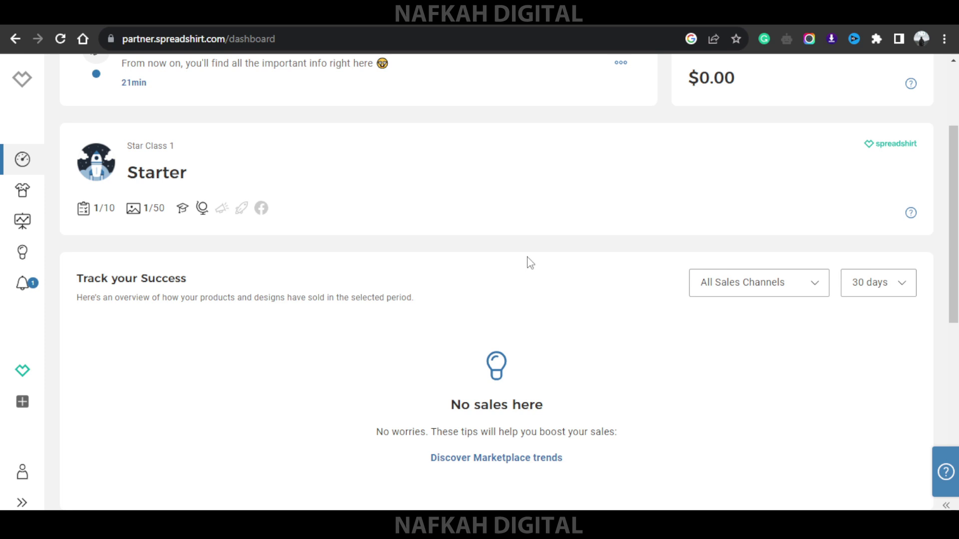
scroll(530, 263, "up", 3)
left_click(28, 199)
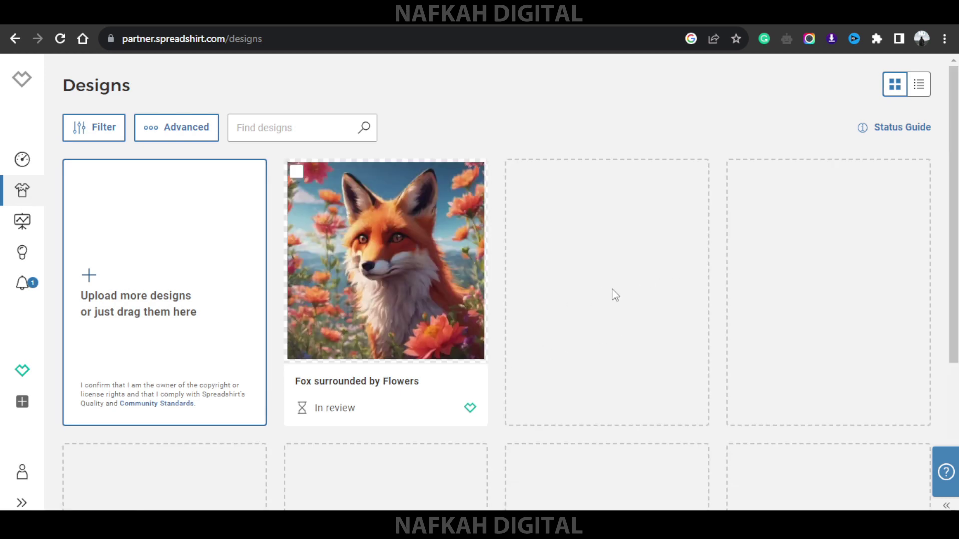
scroll(629, 272, "down", 4)
scroll(621, 276, "up", 4)
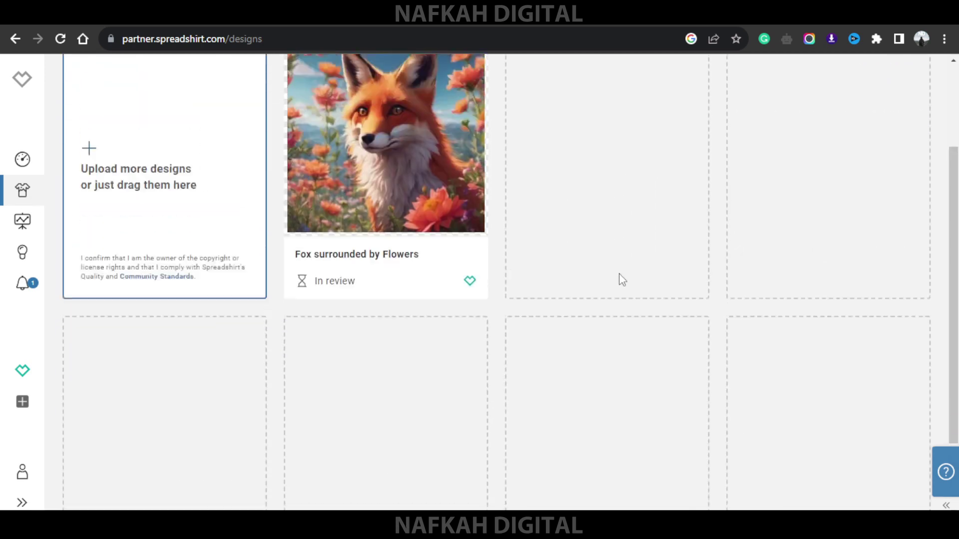
Look through the credit statistics, the Tips & Tools page and the notifications inbox.
left_click(30, 232)
scroll(866, 331, "down", 1)
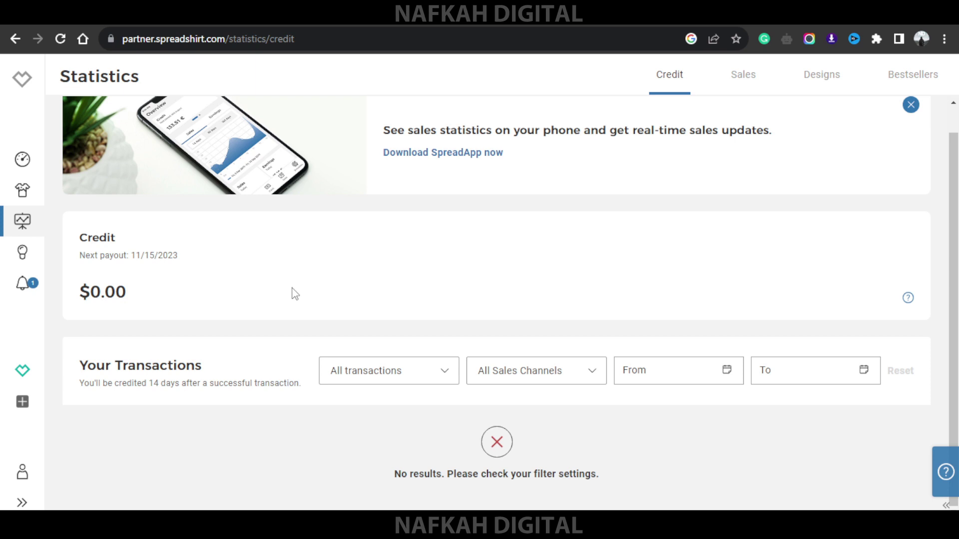
left_click(12, 265)
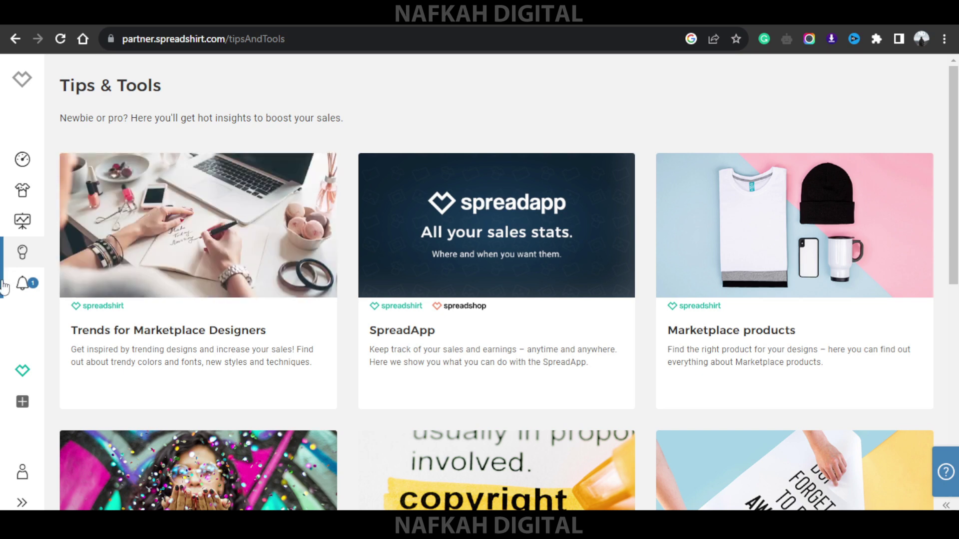
left_click(18, 285)
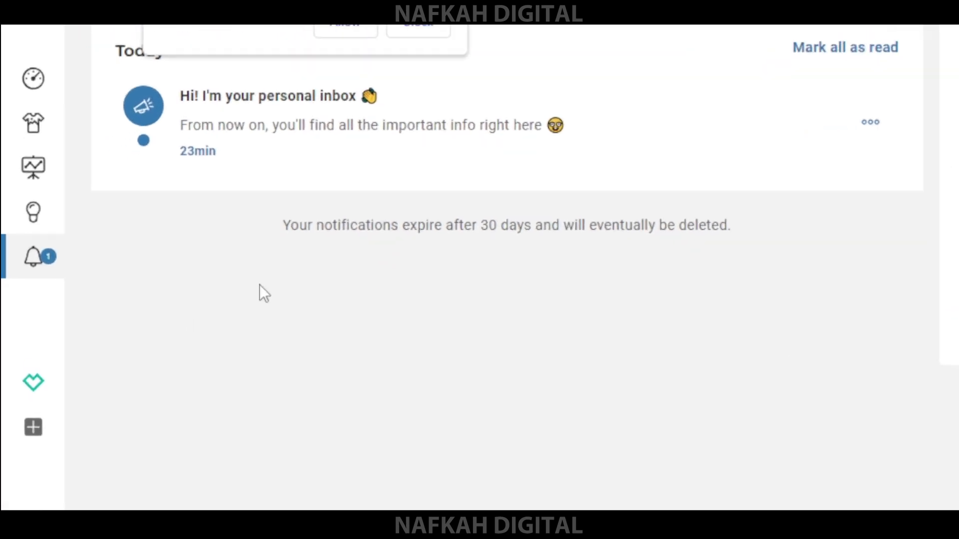
Open the Marketplace showroom settings and examine the banner, profile, description and design sections.
left_click(40, 405)
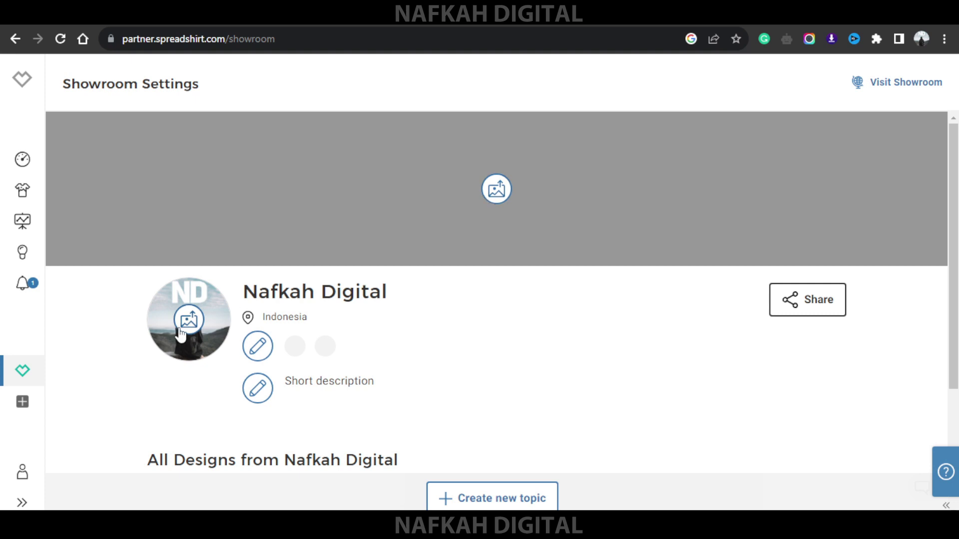
scroll(562, 379, "down", 3)
scroll(599, 379, "up", 3)
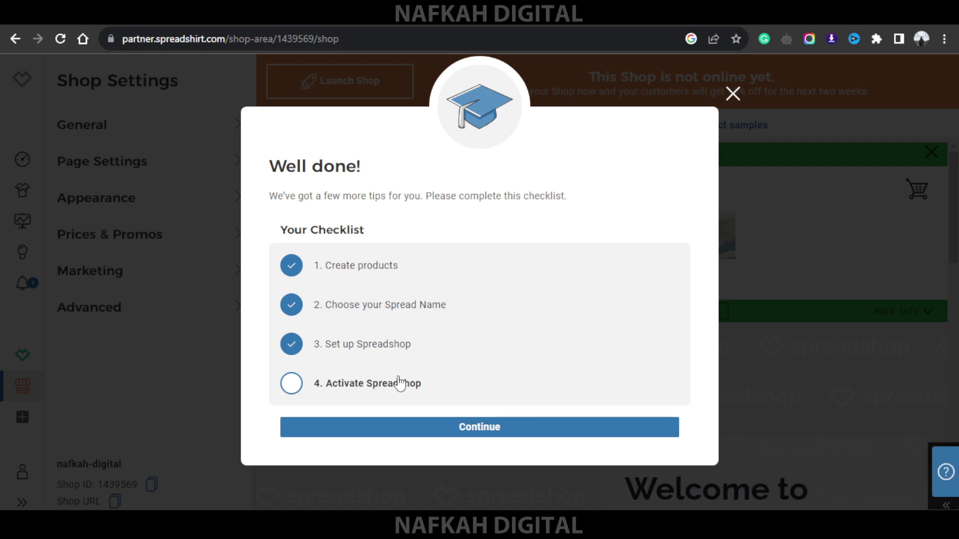
Continue the shop checklist to the Spreadshop activation and take the shop online.
left_click(468, 436)
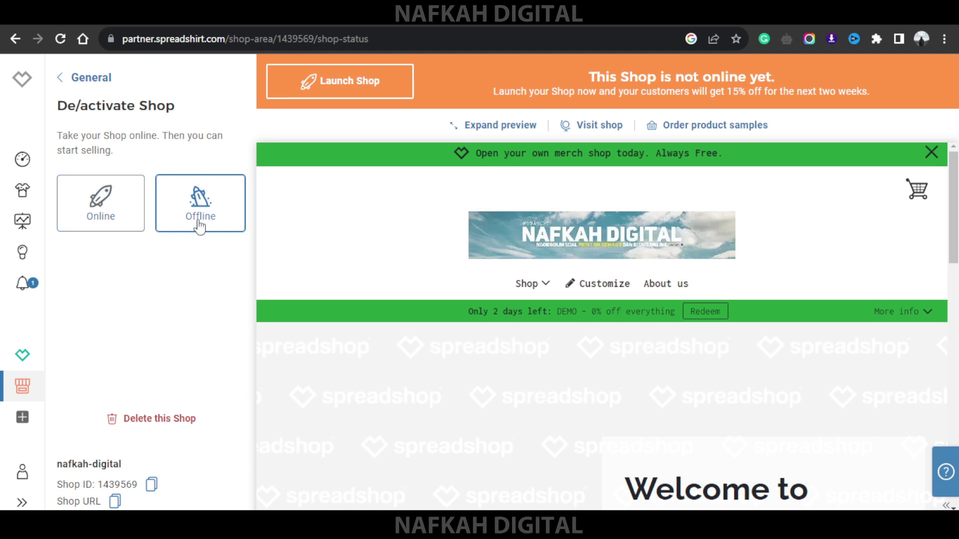
scroll(477, 257, "down", 4)
scroll(490, 292, "up", 4)
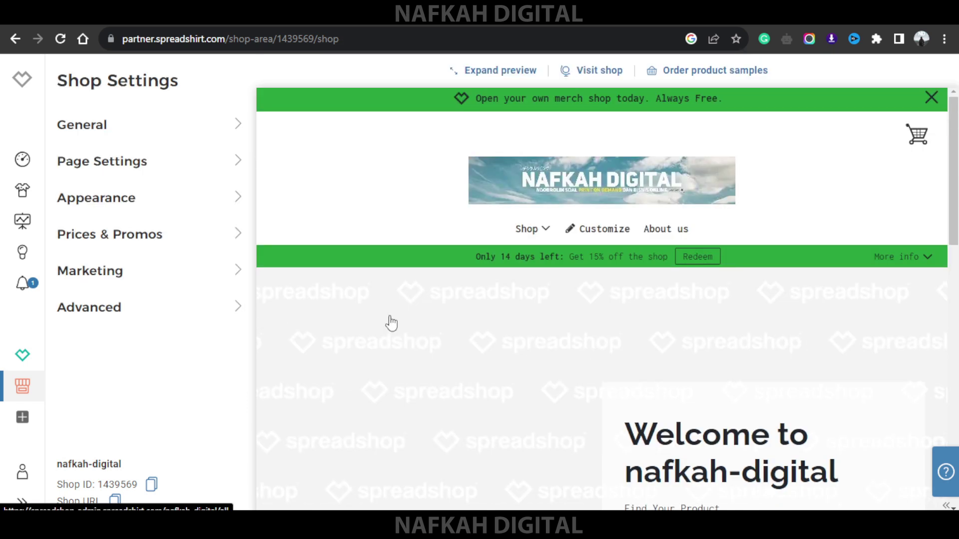
Look over the home page of the nafkah-digital shop in the Shop Settings preview.
scroll(449, 318, "down", 4)
scroll(455, 317, "up", 4)
scroll(458, 317, "down", 5)
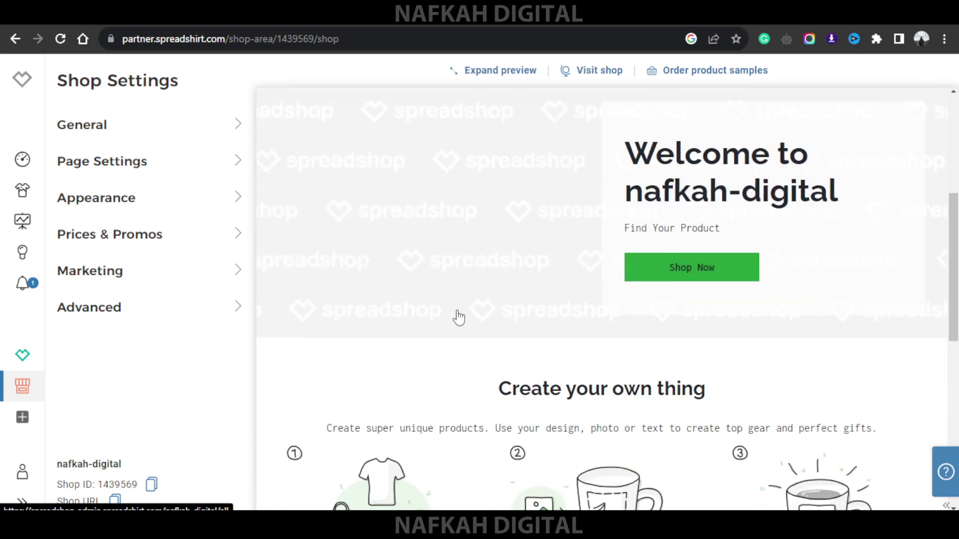
scroll(459, 316, "up", 5)
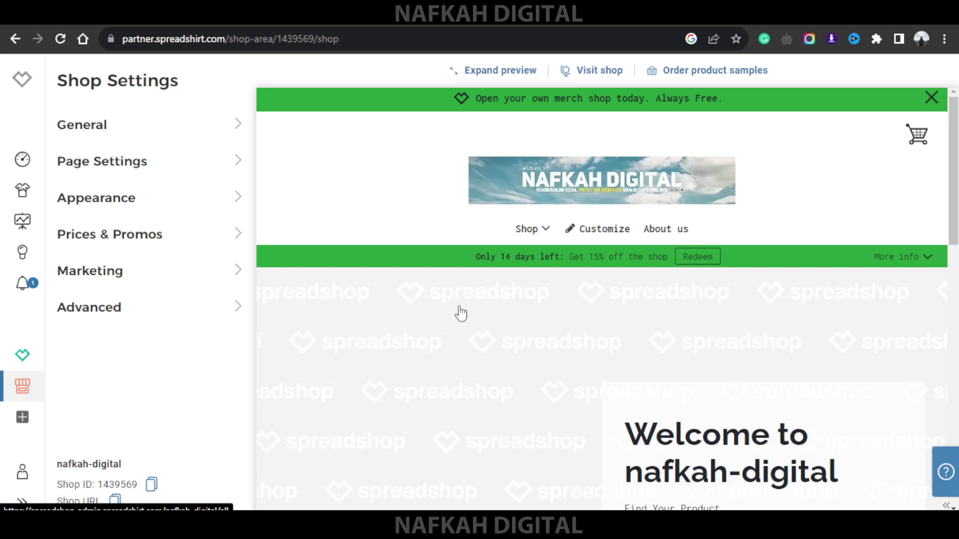